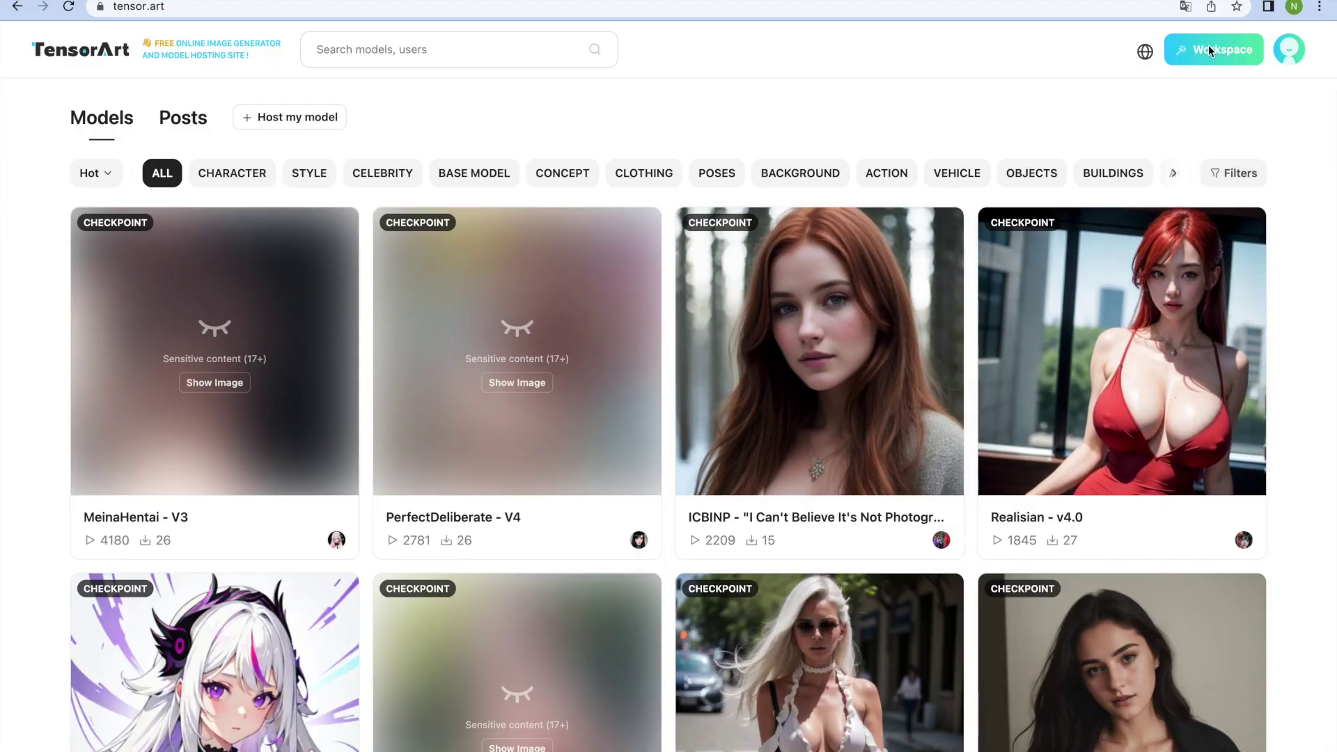
Step: In the Workspace, set majicMIX realistic V6 as the basic model with no LoRA, and start the prompt
left_click(1210, 52)
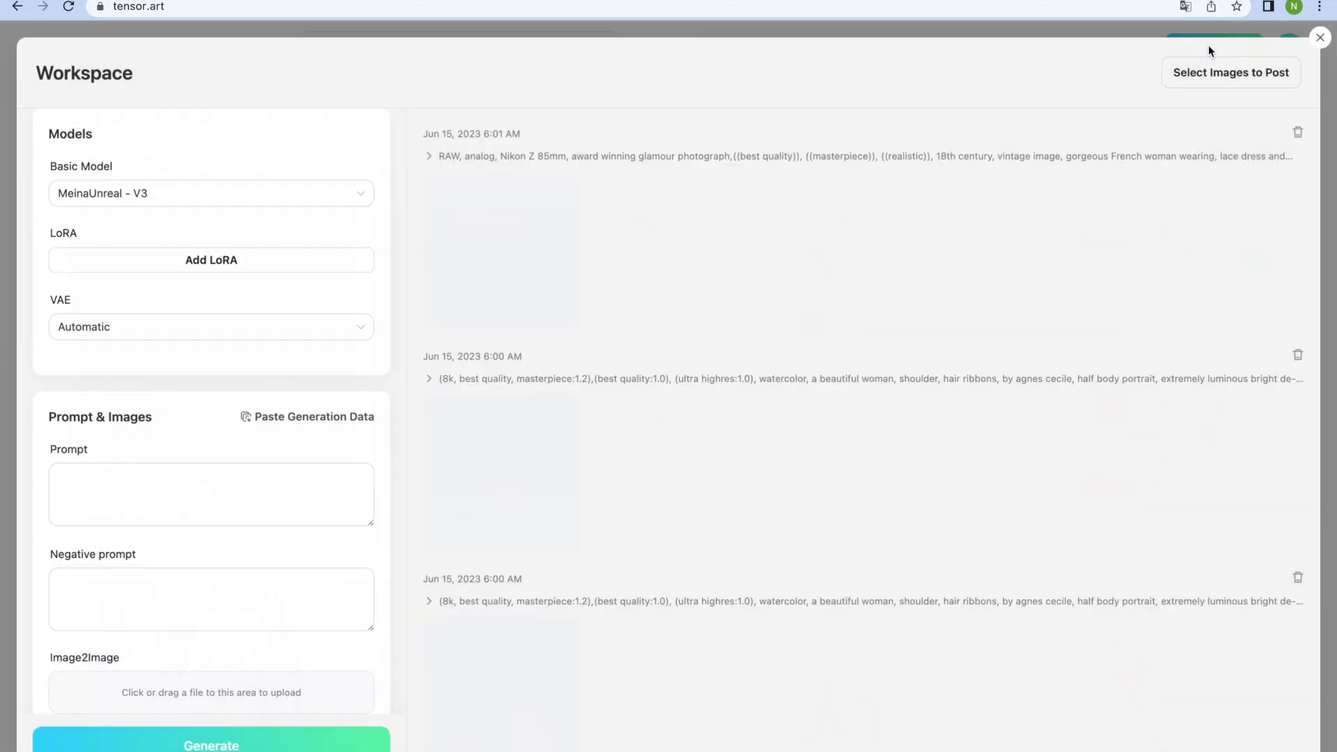
left_click(331, 199)
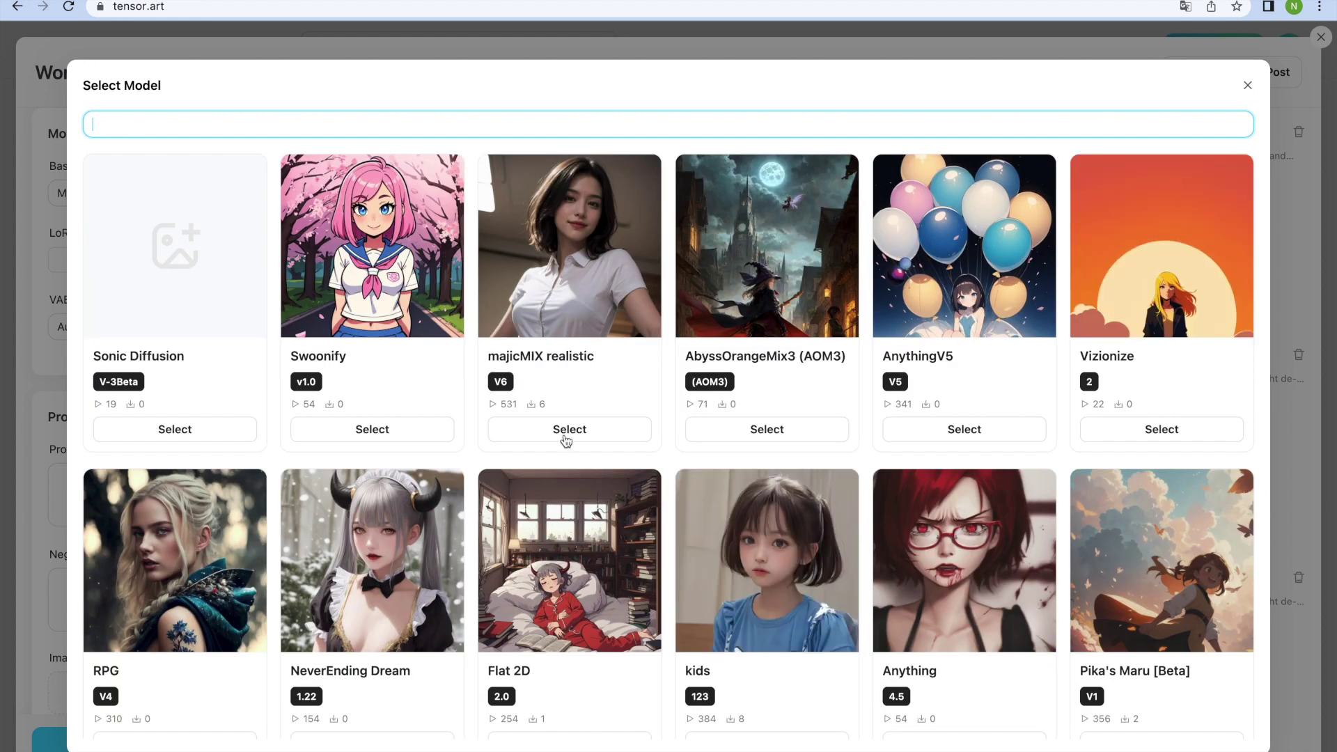
left_click(565, 438)
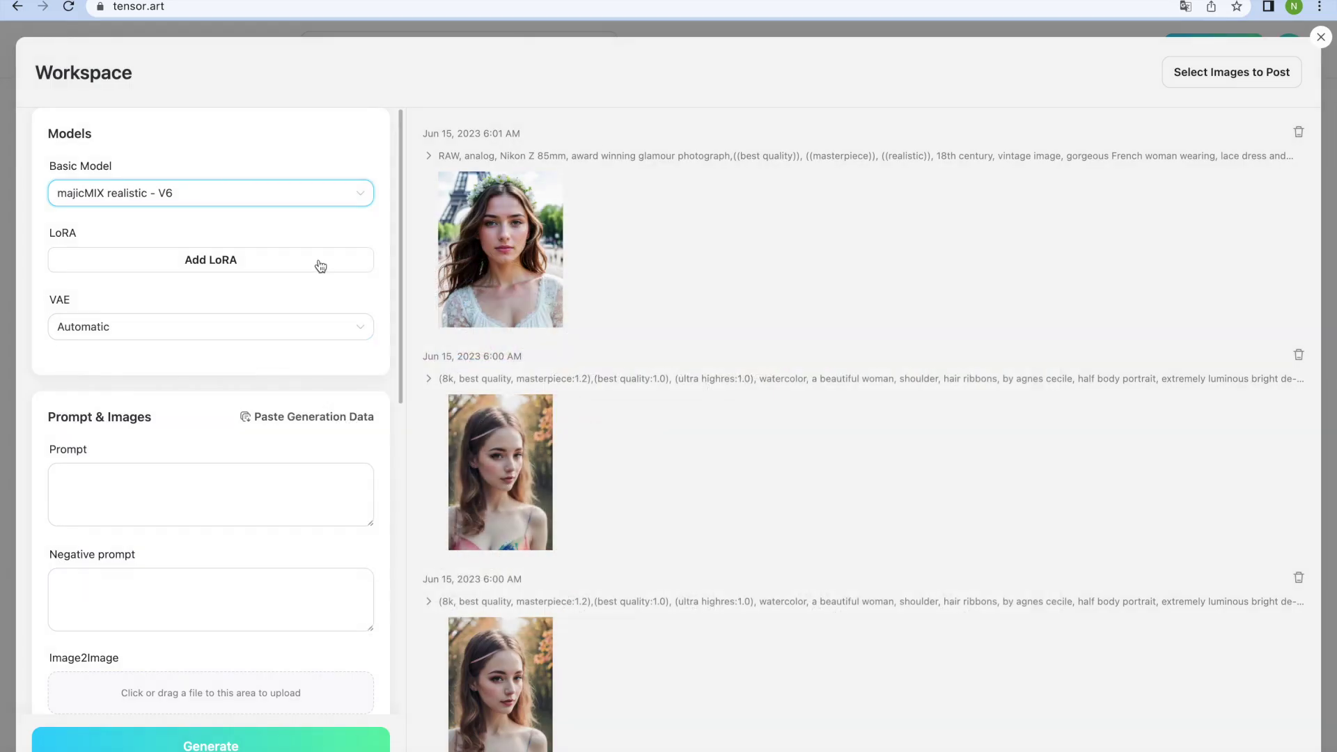
left_click(320, 261)
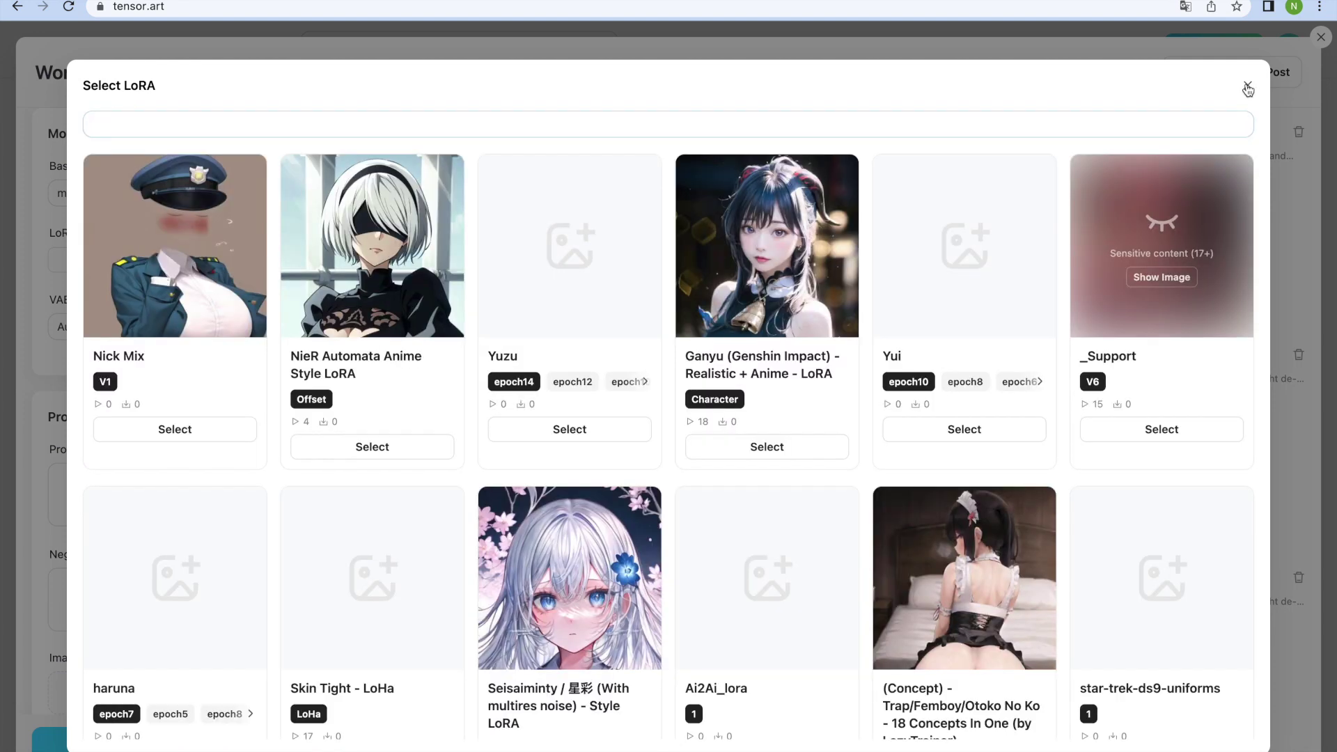
left_click(1247, 90)
left_click(298, 522)
type("1gir")
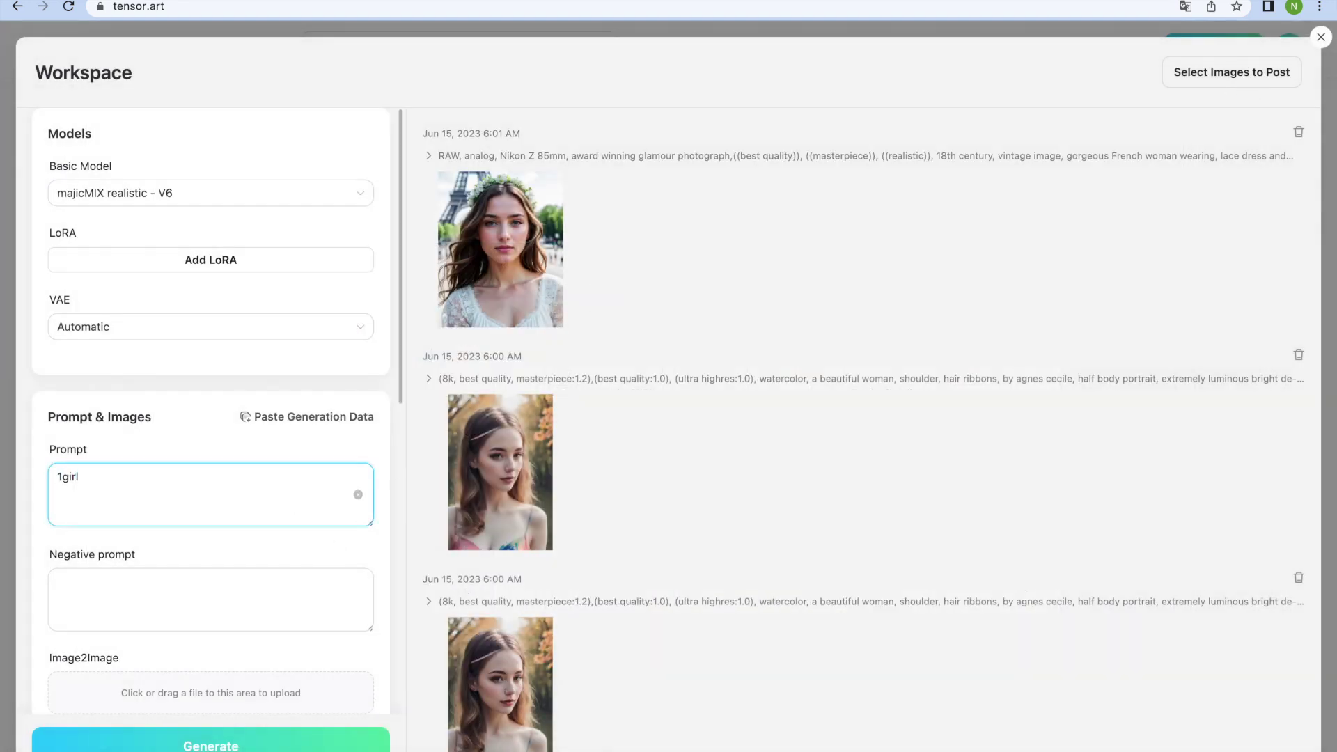
type("l")
Step: Add a negative prompt and set the sampling method to DPM++ SDE Karras
left_click(209, 618)
type("bad")
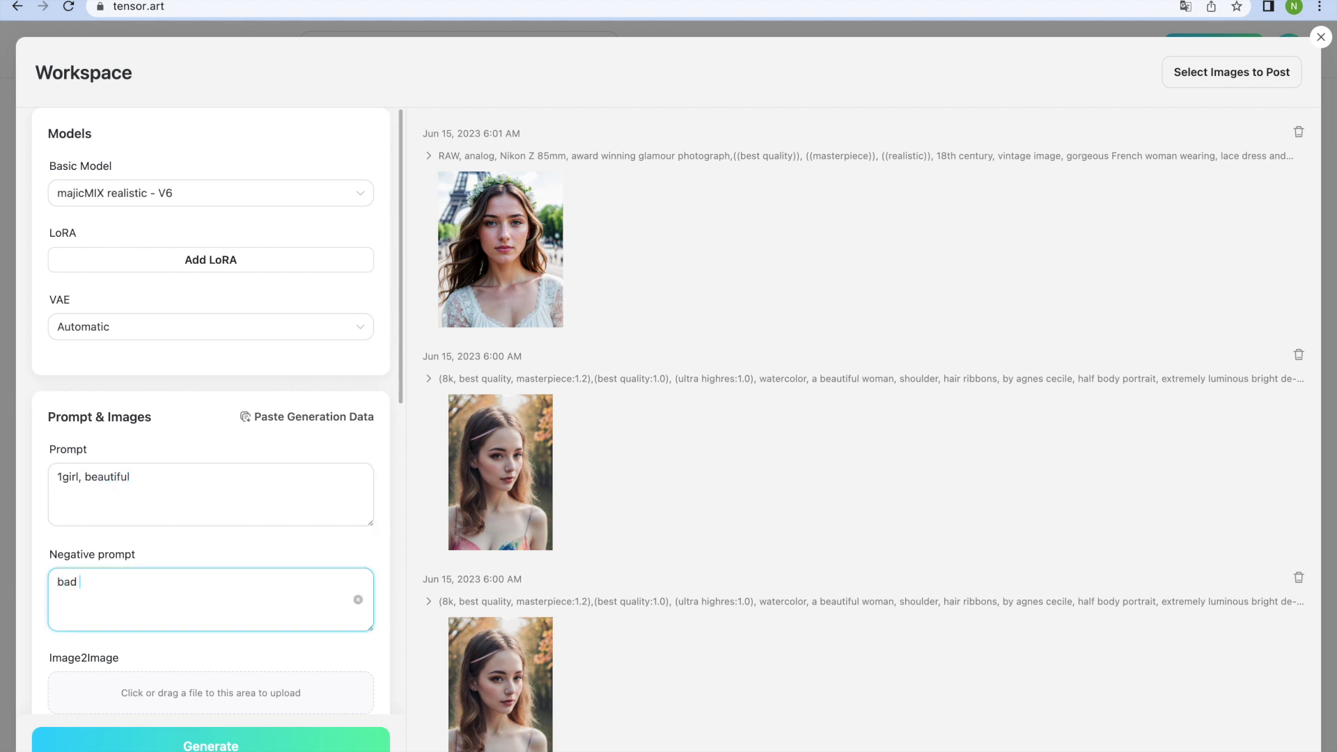
scroll(209, 470, "down", 5)
scroll(143, 304, "down", 1)
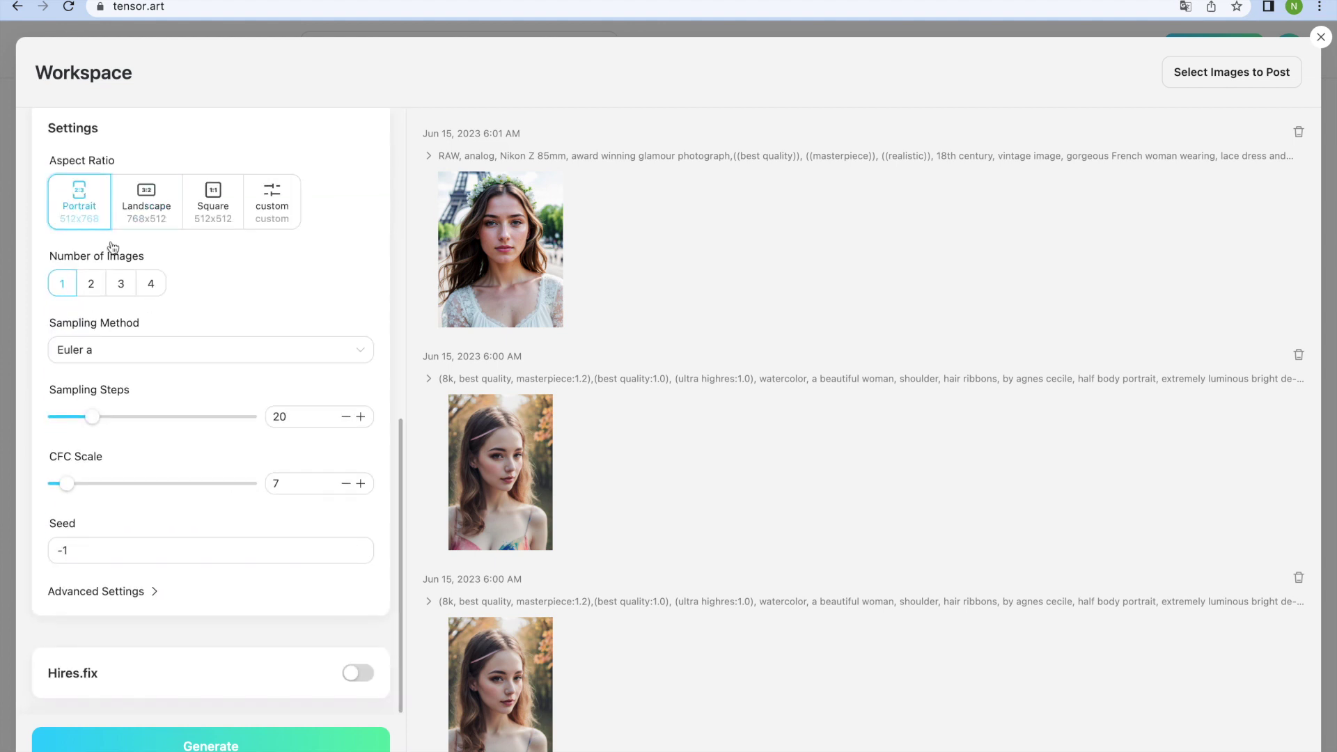
left_click(151, 360)
scroll(151, 470, "down", 5)
left_click(157, 522)
Step: Toggle Hires.fix on and off, generate four portraits, and preview the third
left_click(140, 591)
scroll(140, 594, "down", 2)
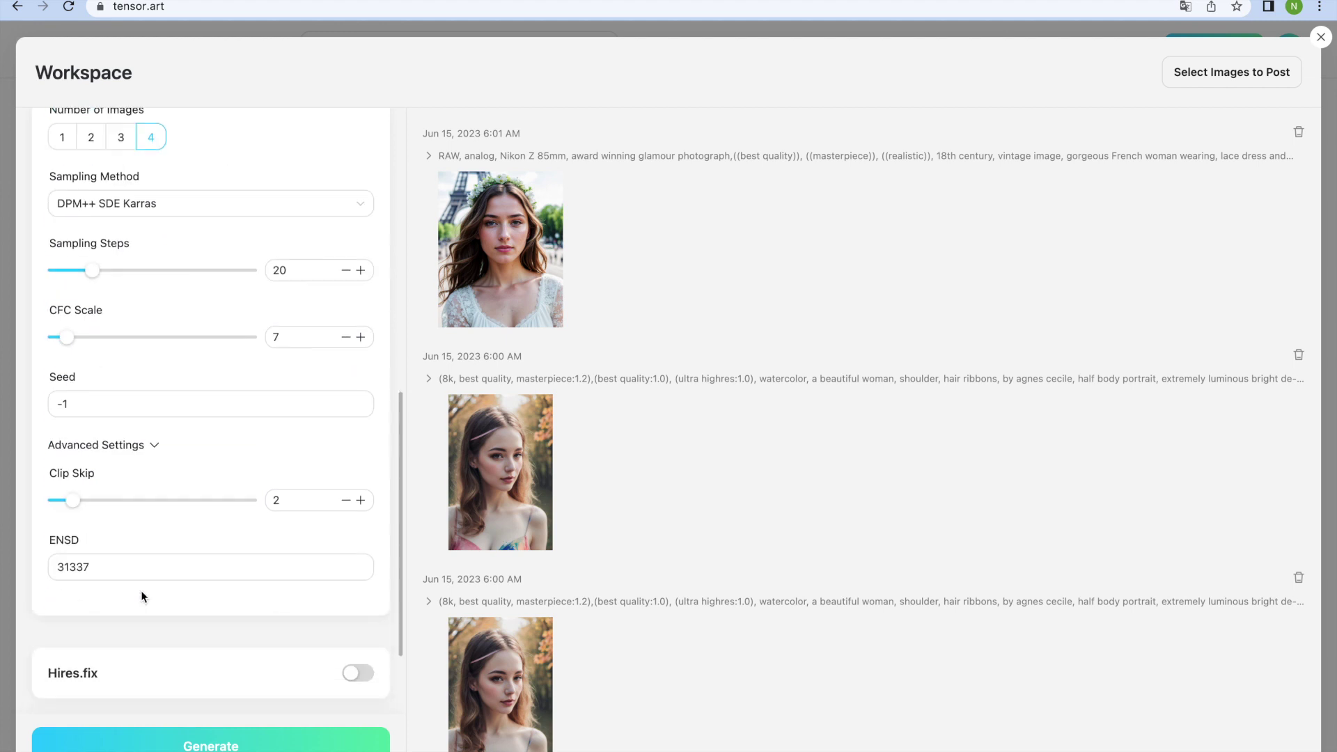
left_click(290, 655)
scroll(289, 657, "down", 3)
left_click(357, 415)
left_click(293, 743)
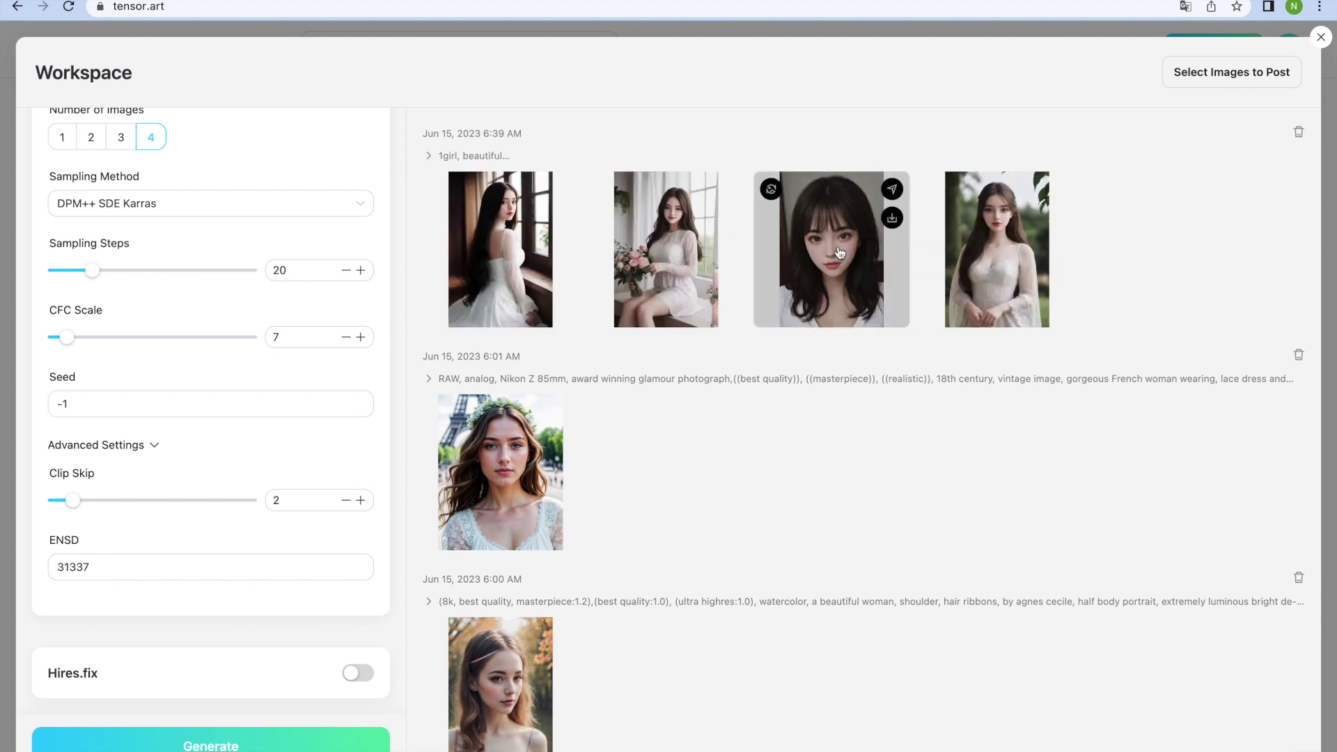
left_click(828, 265)
Step: Select the third and fourth portraits and publish them as a new post
key("Escape")
left_click(1267, 73)
left_click(1056, 192)
left_click(890, 190)
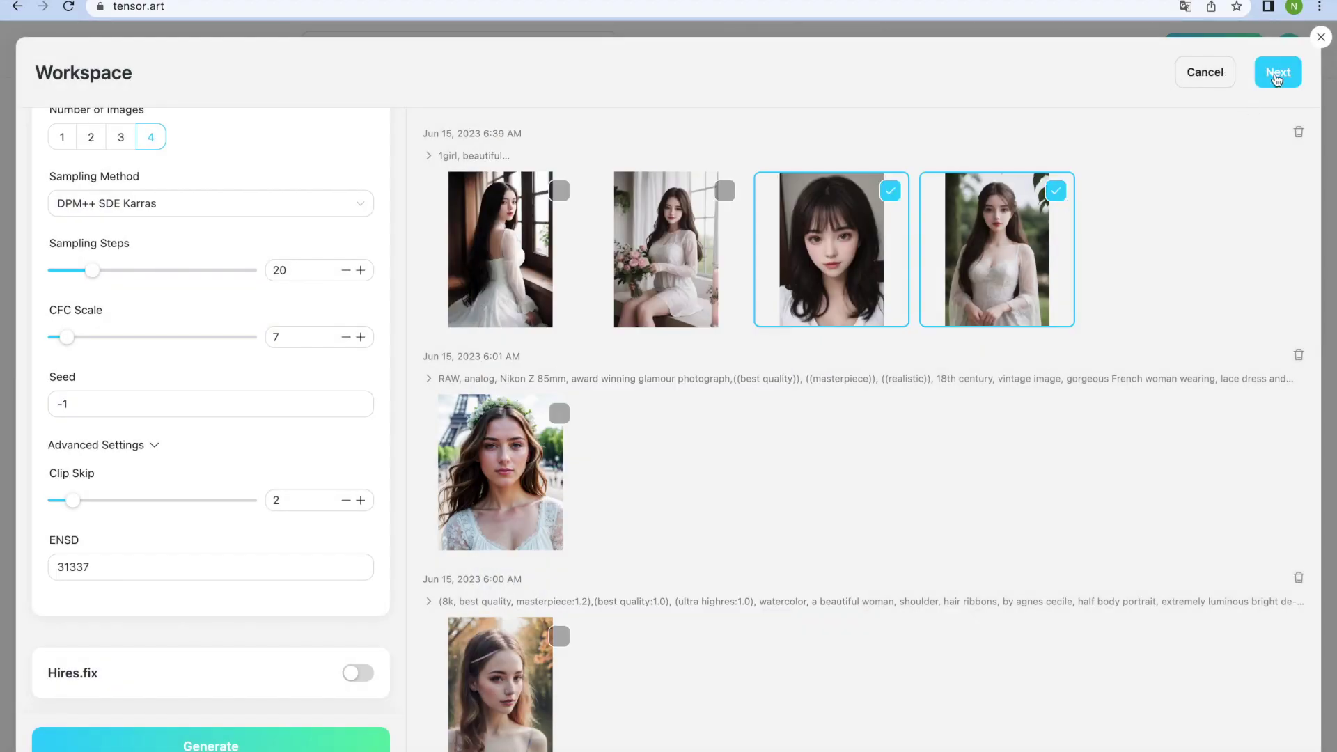
left_click(1278, 71)
left_click(451, 394)
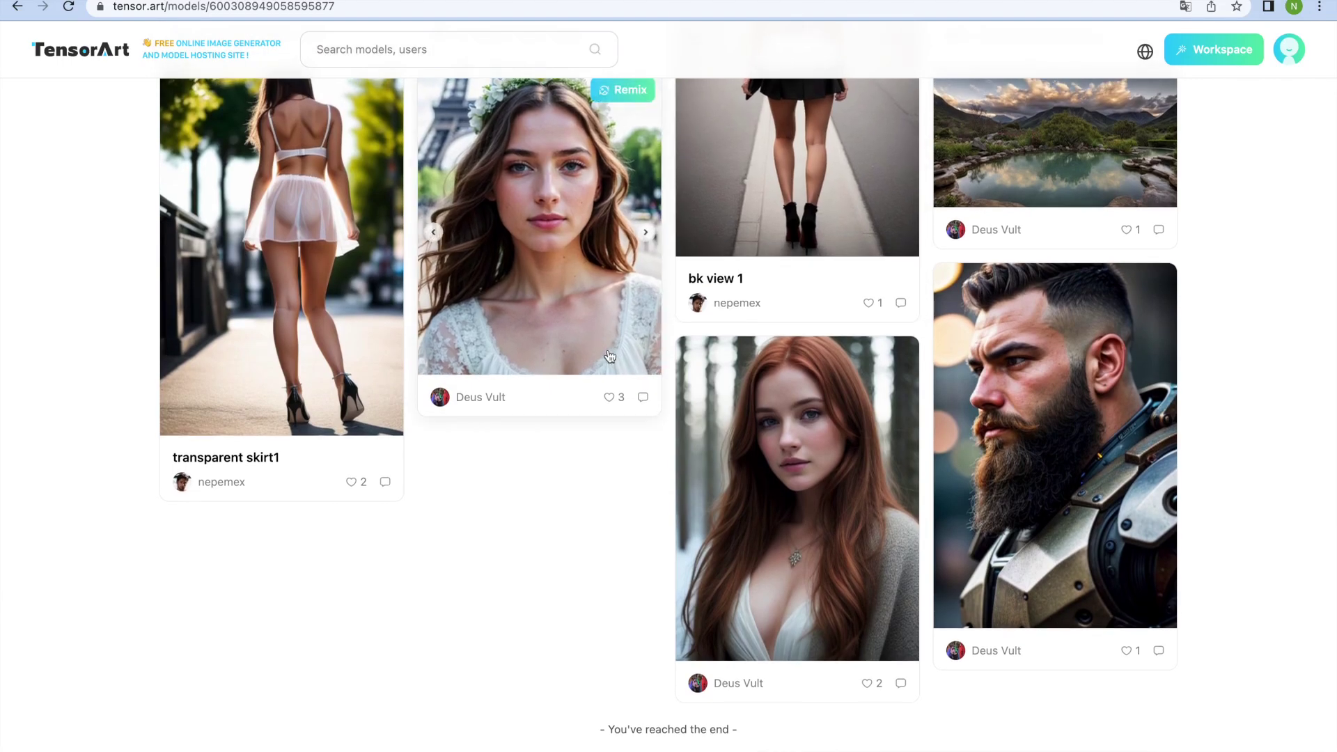
scroll(620, 345, "up", 2)
Step: Remix the Eiffel Tower portrait and generate the new ICBINP image
left_click(627, 248)
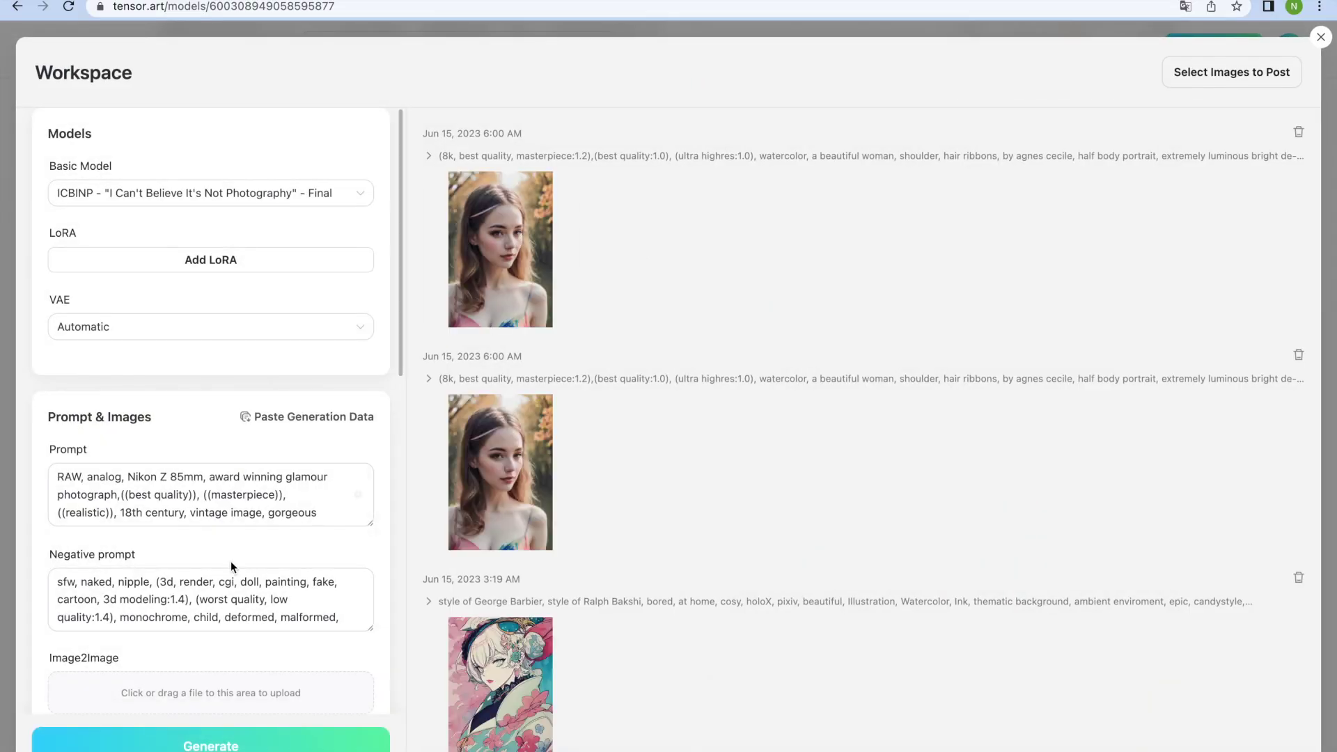
scroll(231, 561, "down", 10)
left_click(227, 746)
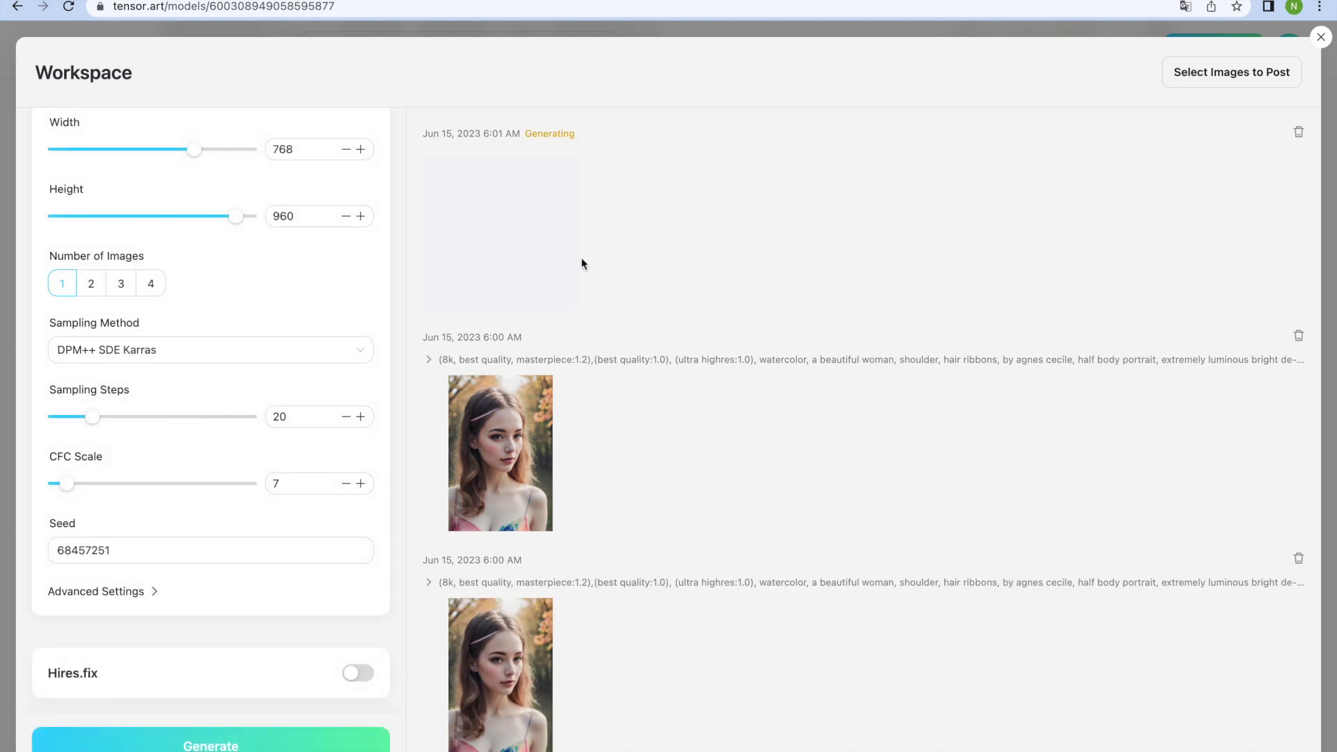
left_click(545, 246)
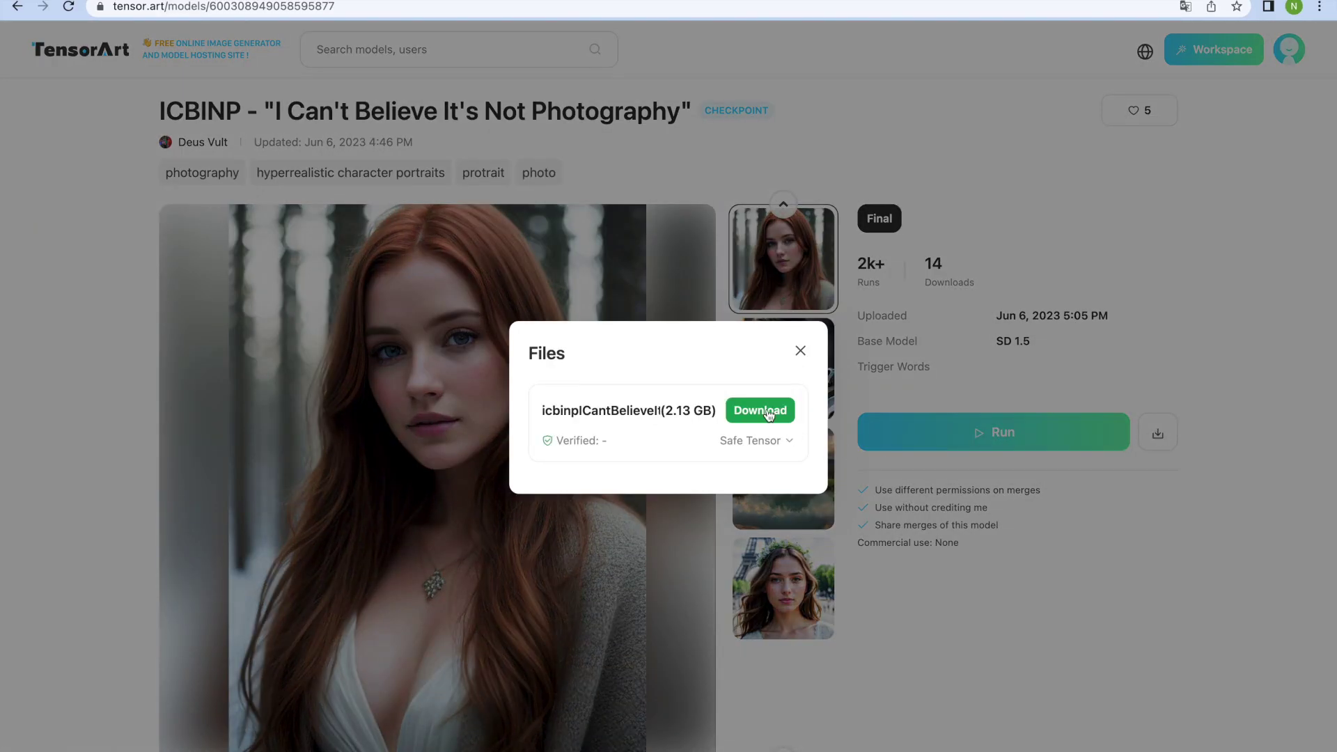
Step: Download the ICBINP checkpoint file and return to the home models page
left_click(766, 410)
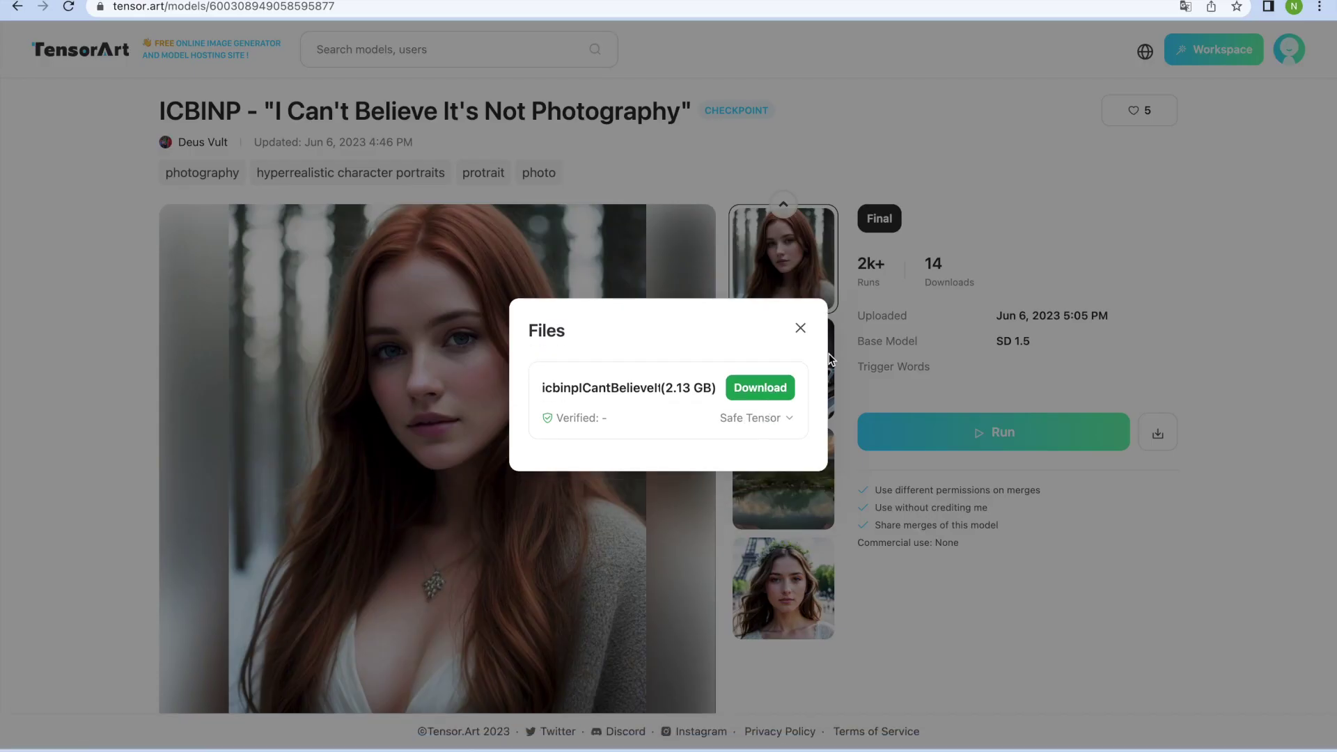
left_click(800, 332)
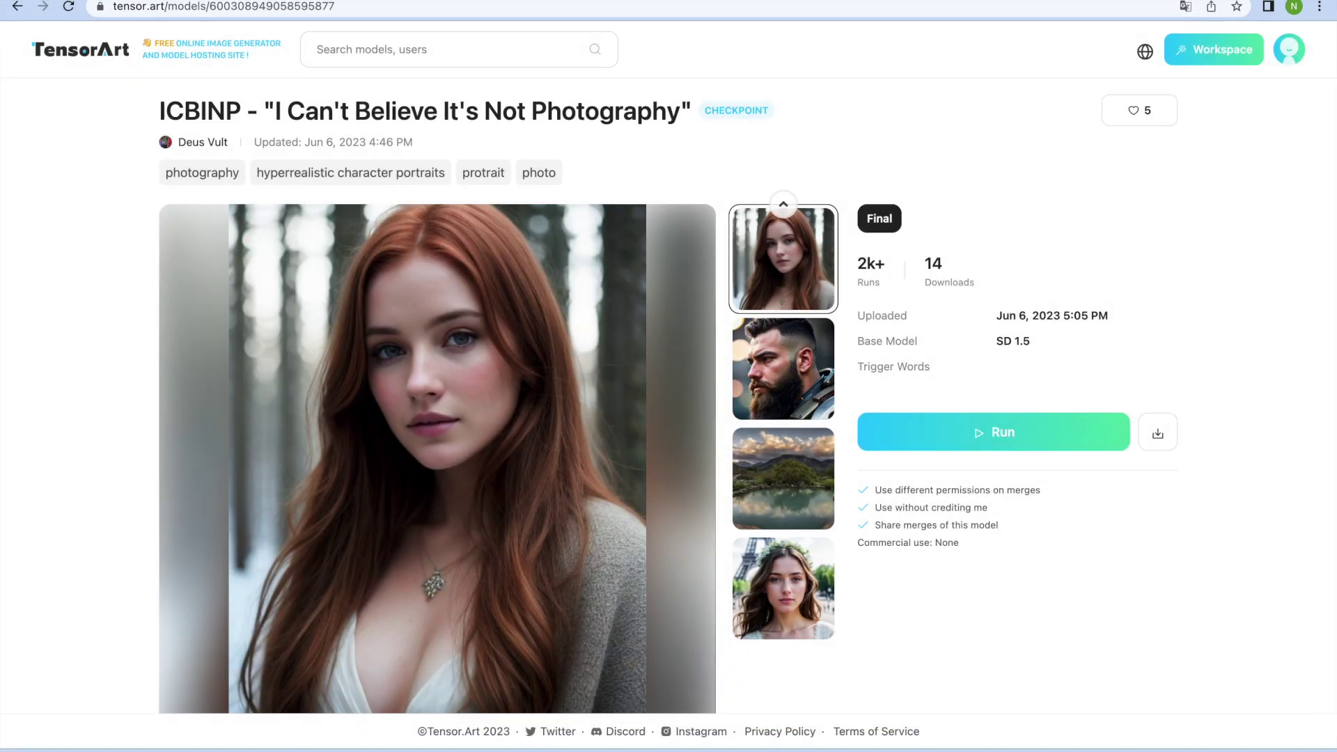
key("alt+Left")
left_click(313, 118)
Step: Create the LoRA project 'Nick Mix' with the Invisible tag and a short description
left_click(488, 188)
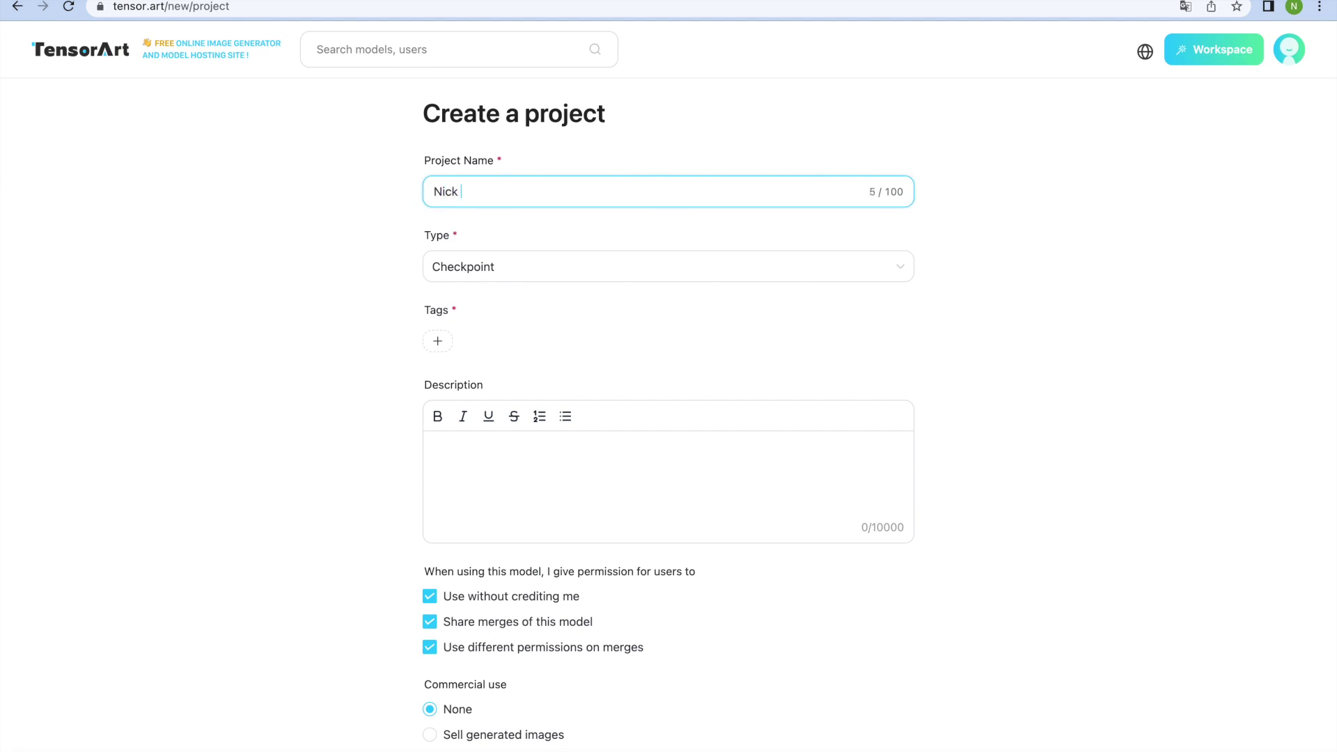
type("Mix")
left_click(640, 261)
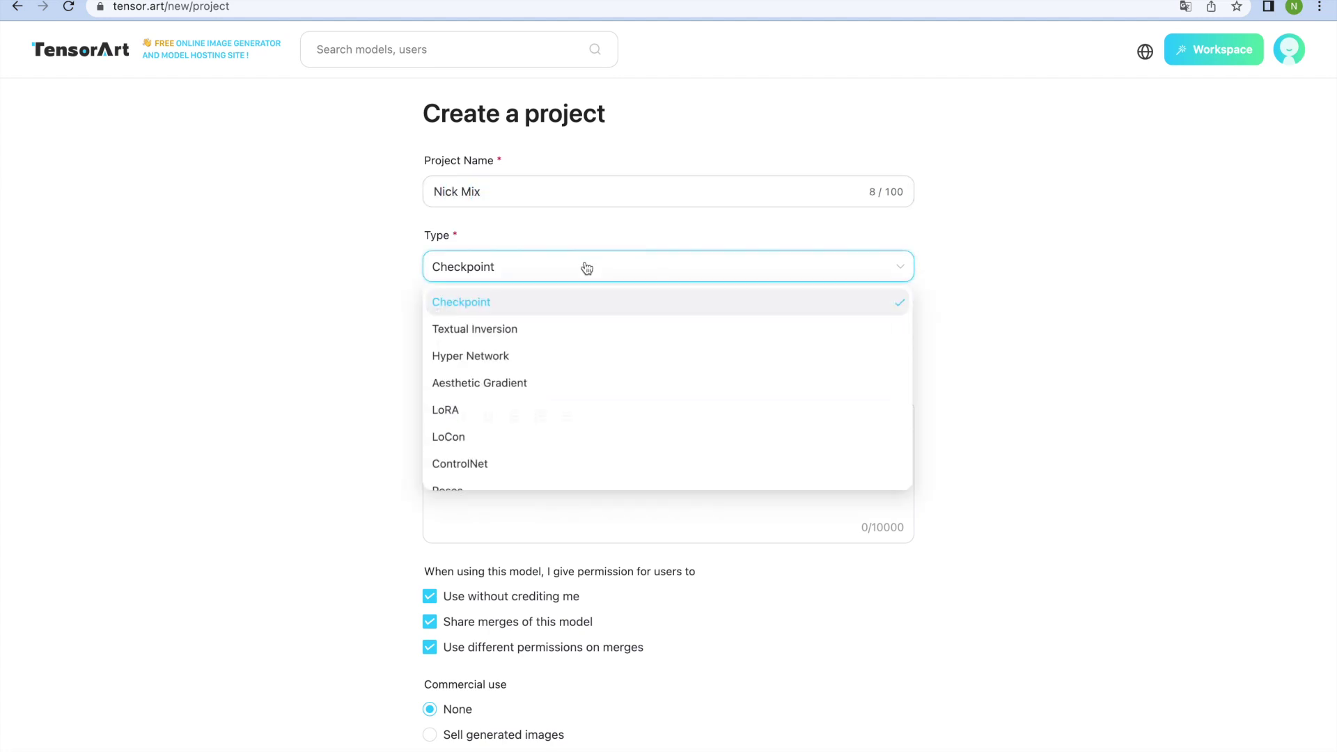
left_click(469, 412)
left_click(441, 342)
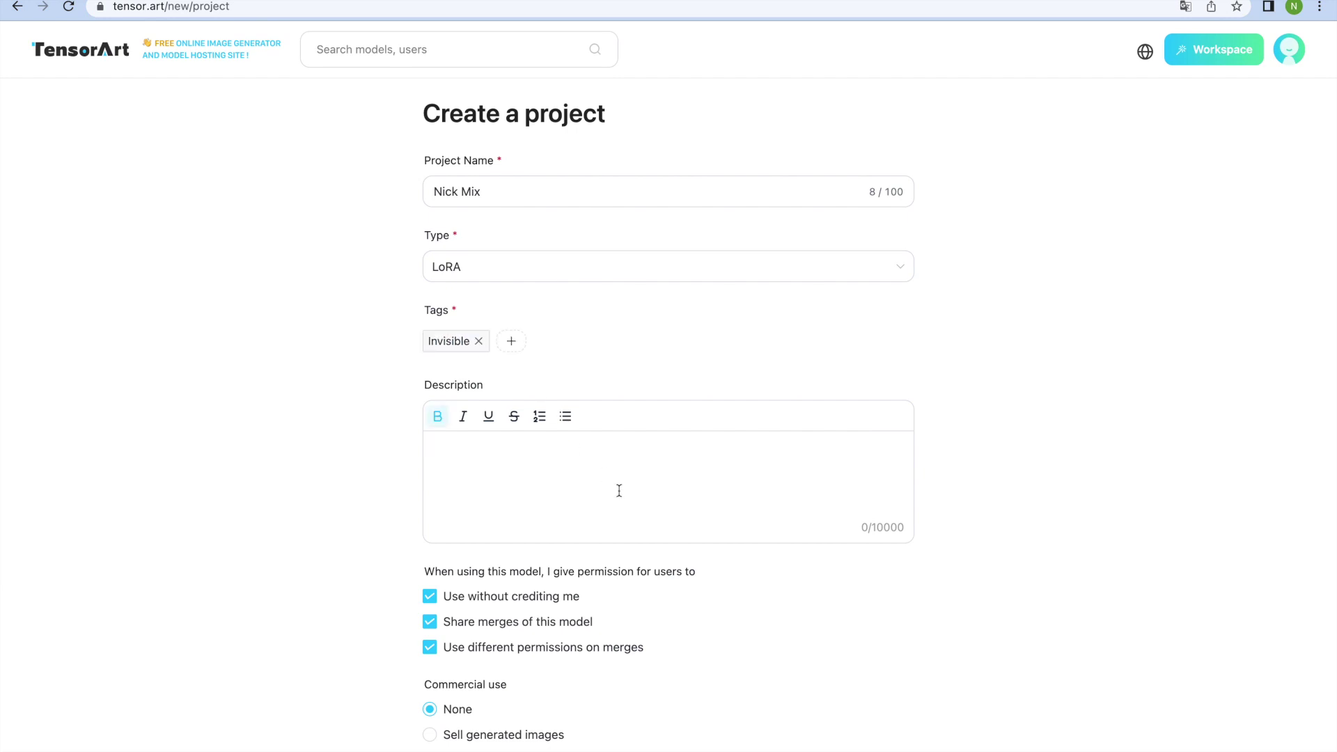
type("Blablabla")
scroll(683, 519, "down", 3)
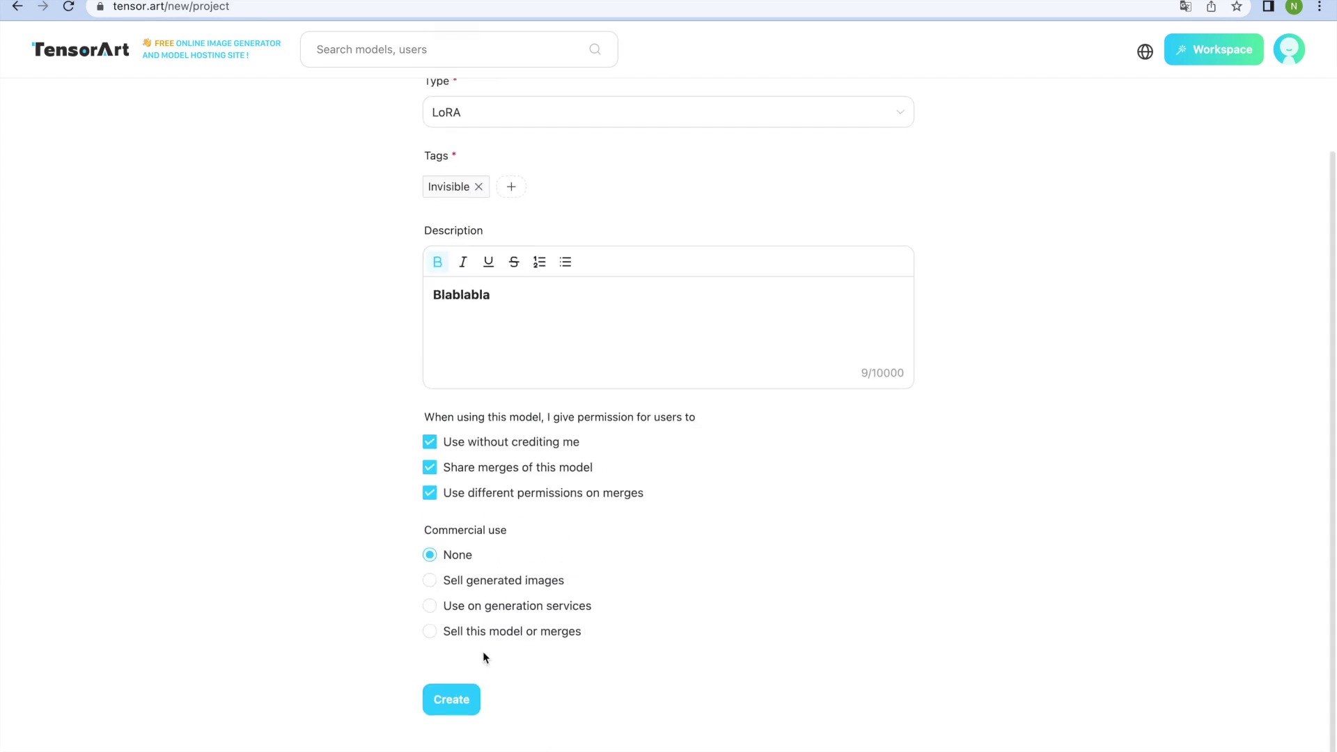
left_click(450, 699)
left_click(642, 337)
type("V1")
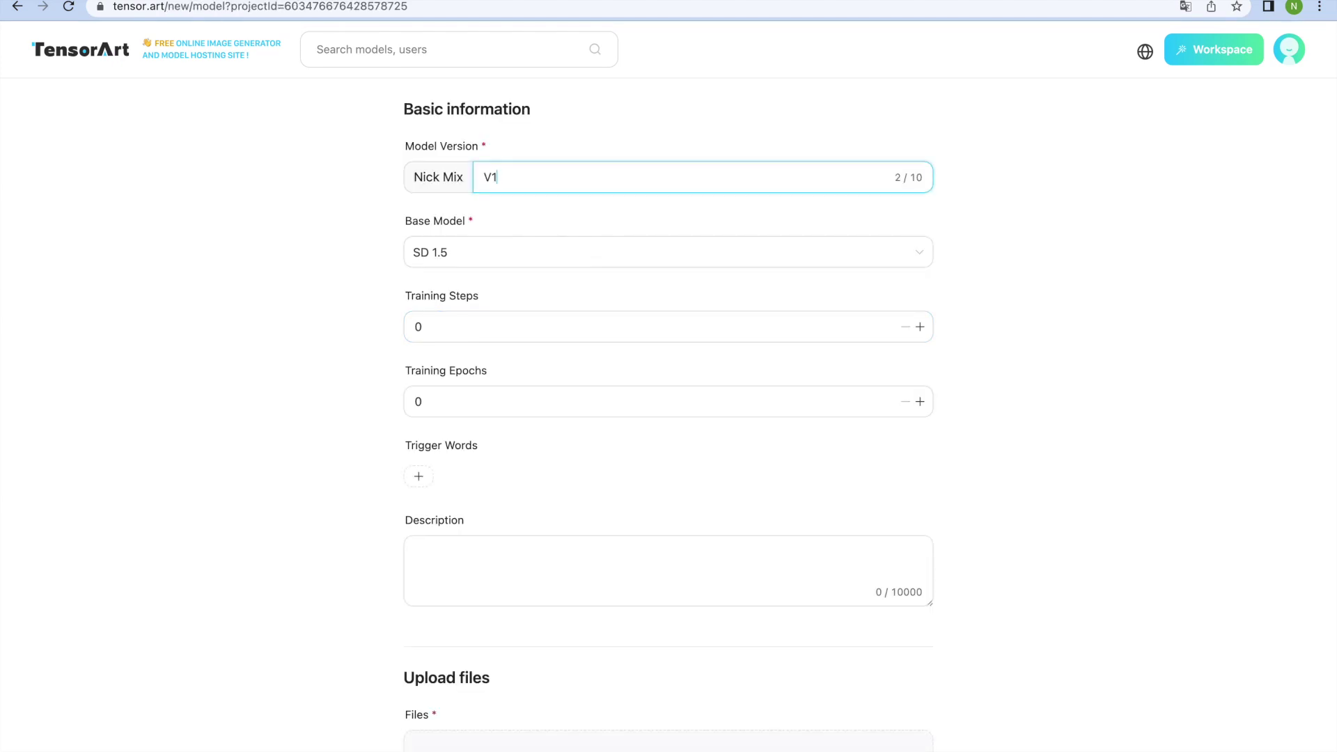
Step: Name the version V1 and upload invisible-14.safetensors as its model file
left_click(562, 250)
scroll(449, 360, "down", 2)
left_click(506, 495)
scroll(506, 495, "down", 2)
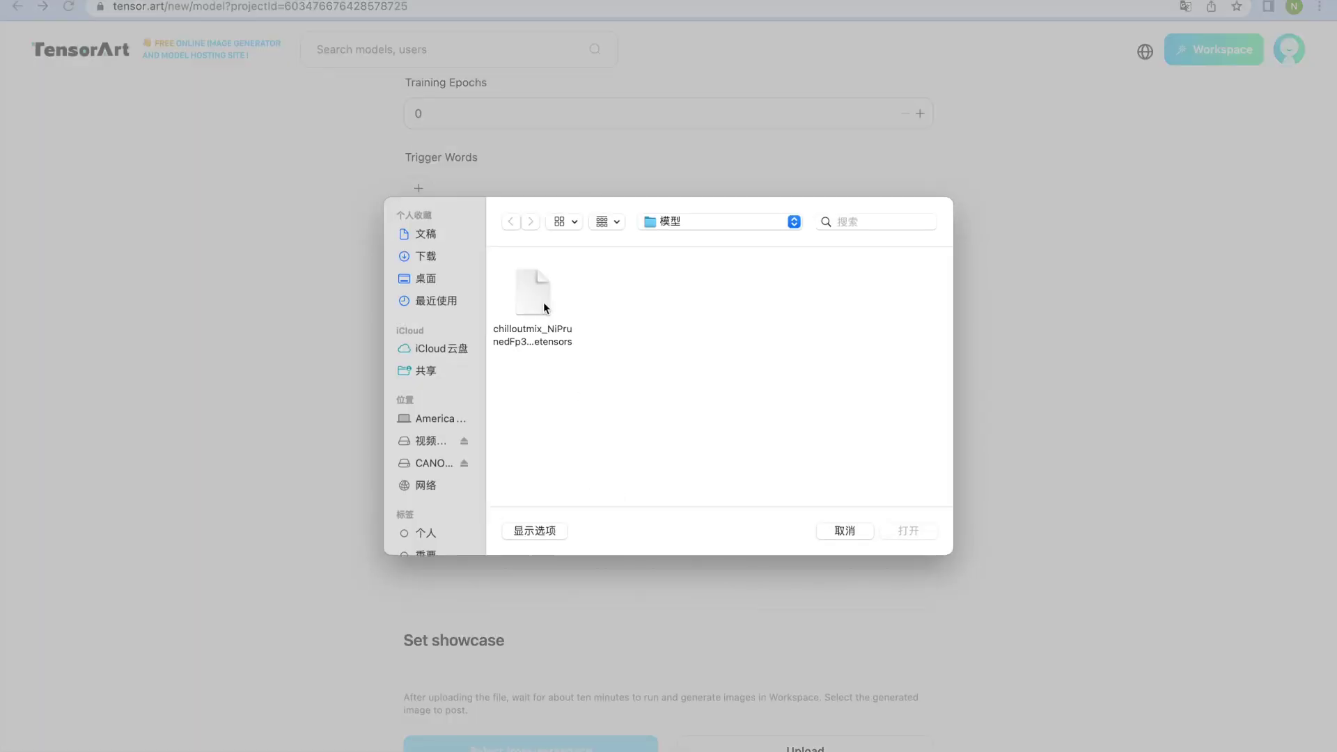
left_click(543, 304)
left_click(425, 256)
double_click(724, 298)
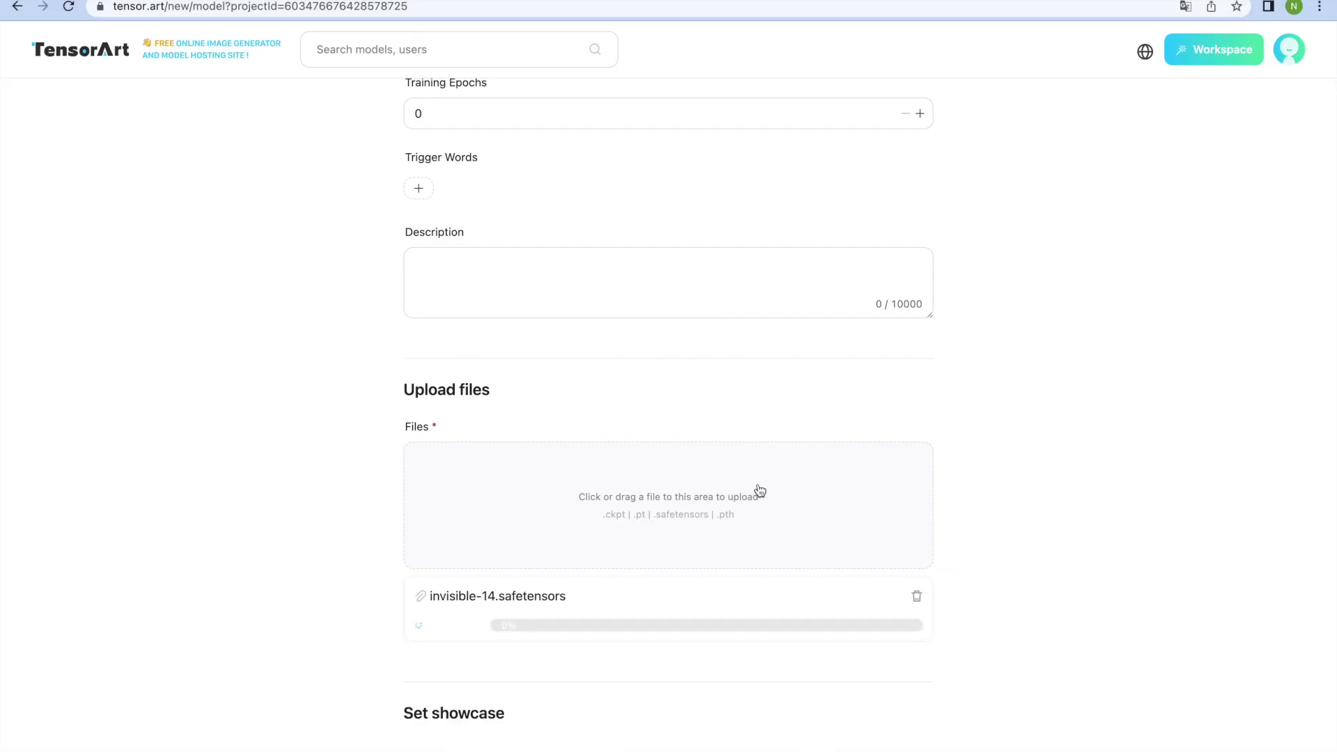
scroll(701, 544, "down", 2)
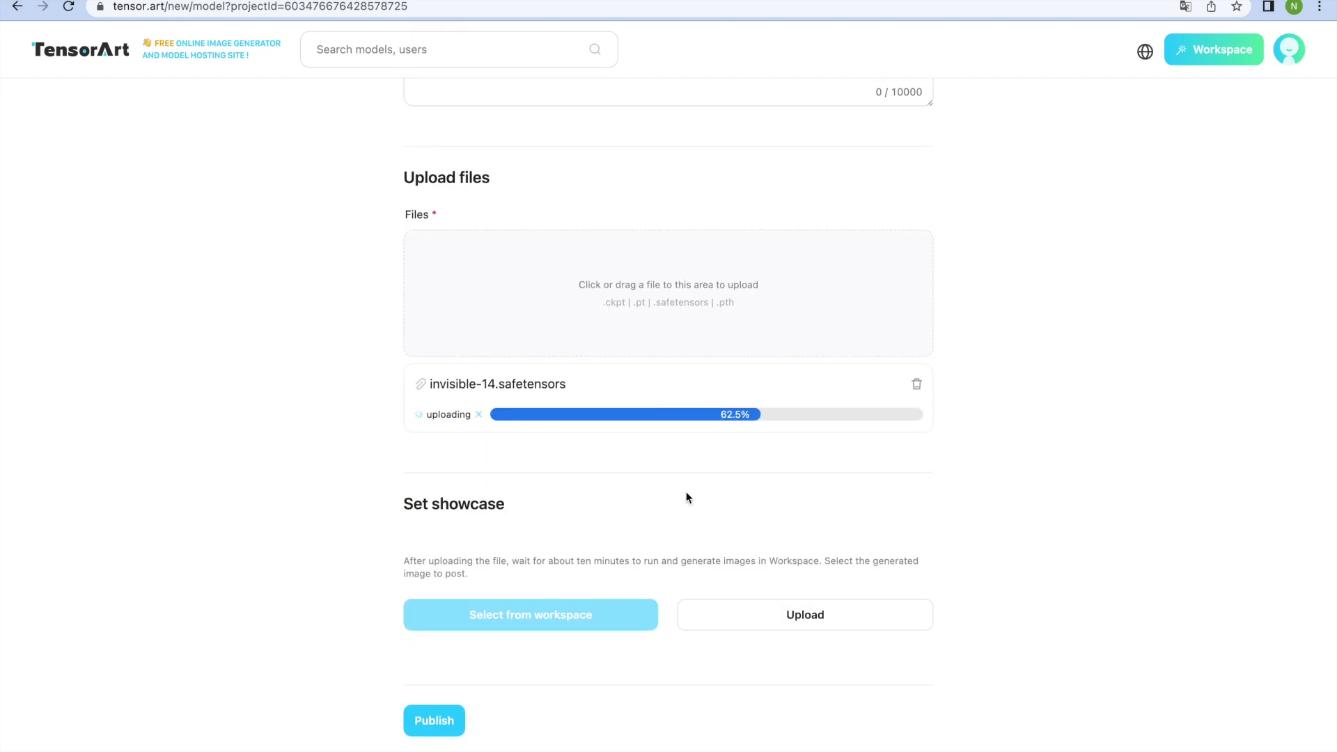
Step: Set the model file to Safe Tensor, Full size, fp32 precision
left_click(546, 441)
left_click(452, 499)
left_click(669, 440)
left_click(604, 474)
left_click(841, 441)
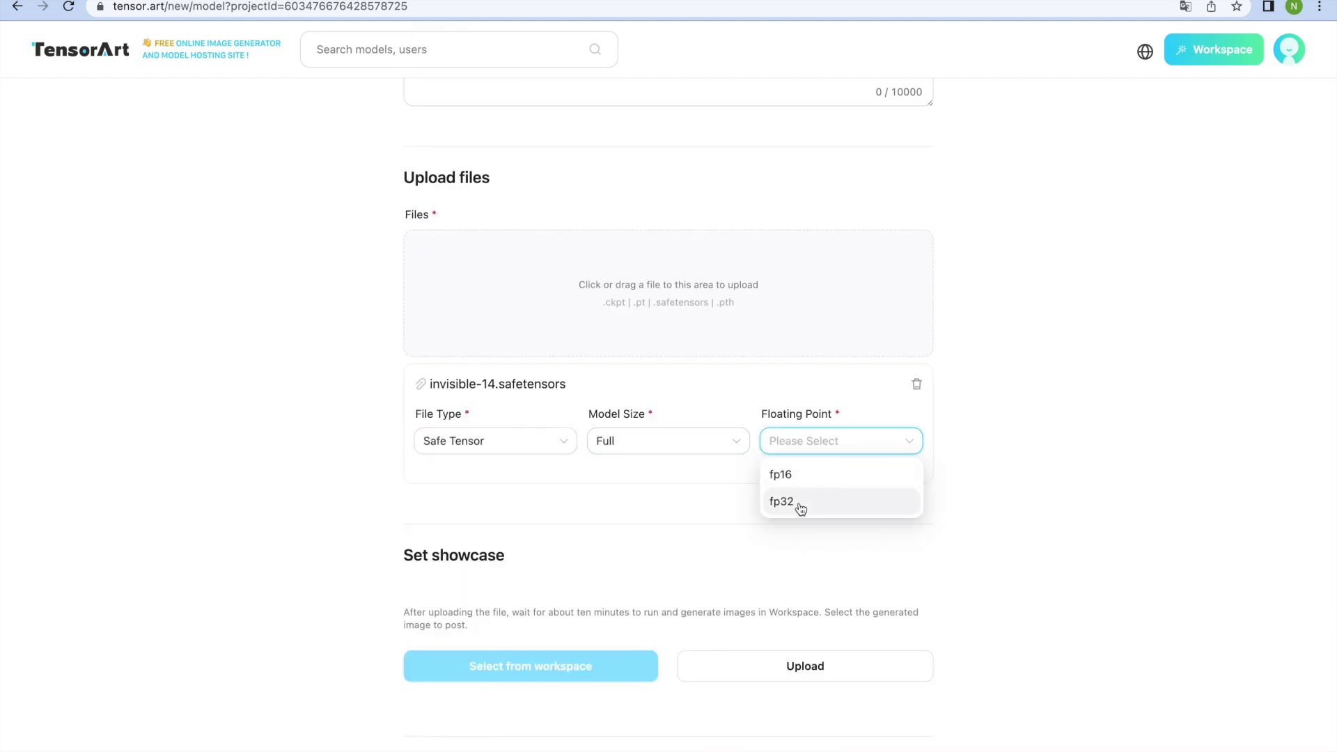
left_click(797, 501)
scroll(797, 501, "down", 1)
Step: Publish version V1, then briefly open and close it in the Workspace
left_click(433, 719)
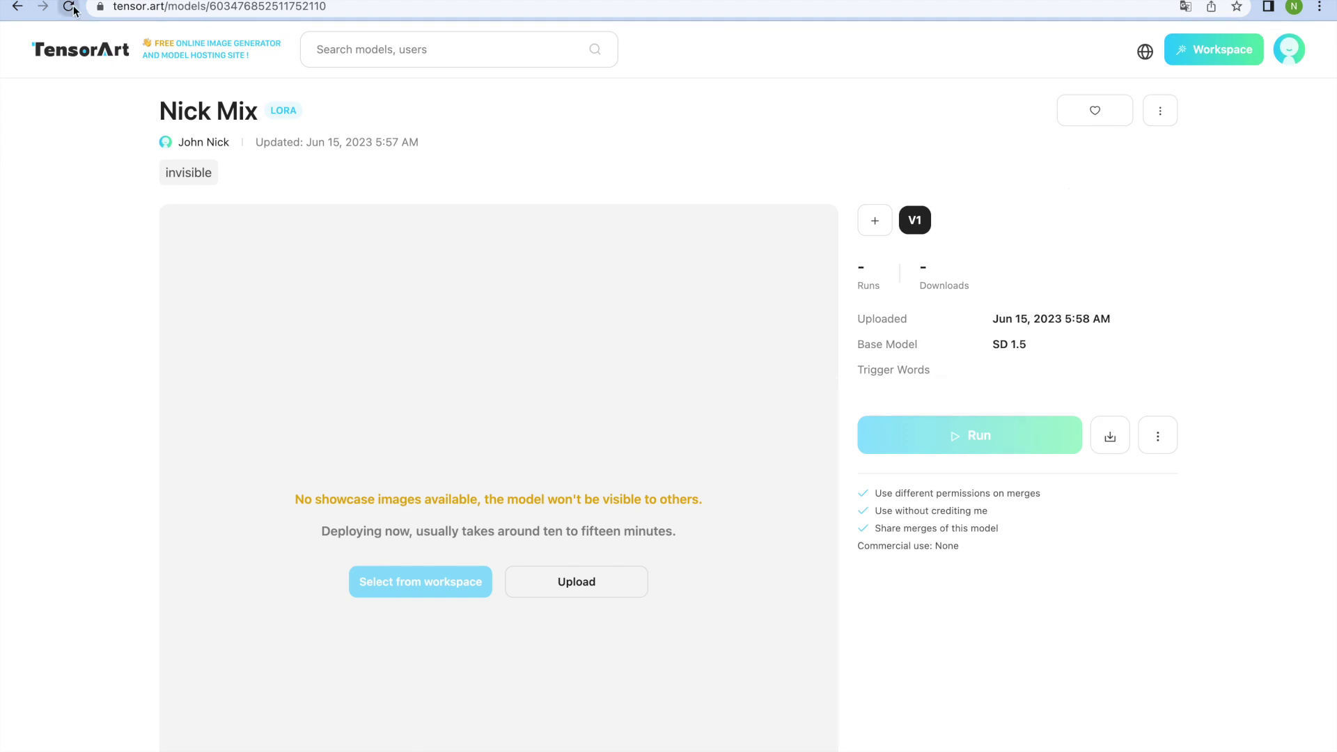
left_click(1008, 436)
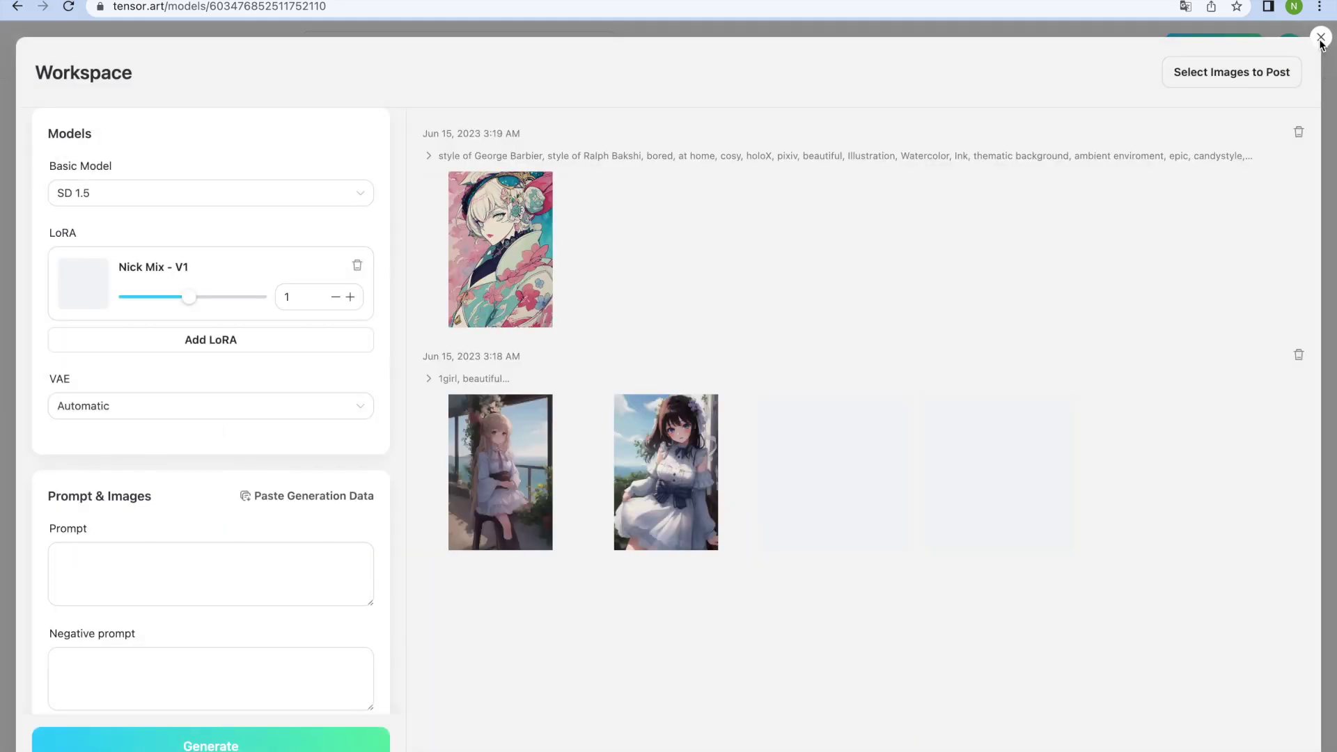
left_click(1321, 43)
scroll(684, 490, "down", 1)
scroll(615, 406, "down", 2)
Step: Upload the three Desktop images as Nick Mix V1 showcase images and save the update
left_click(588, 447)
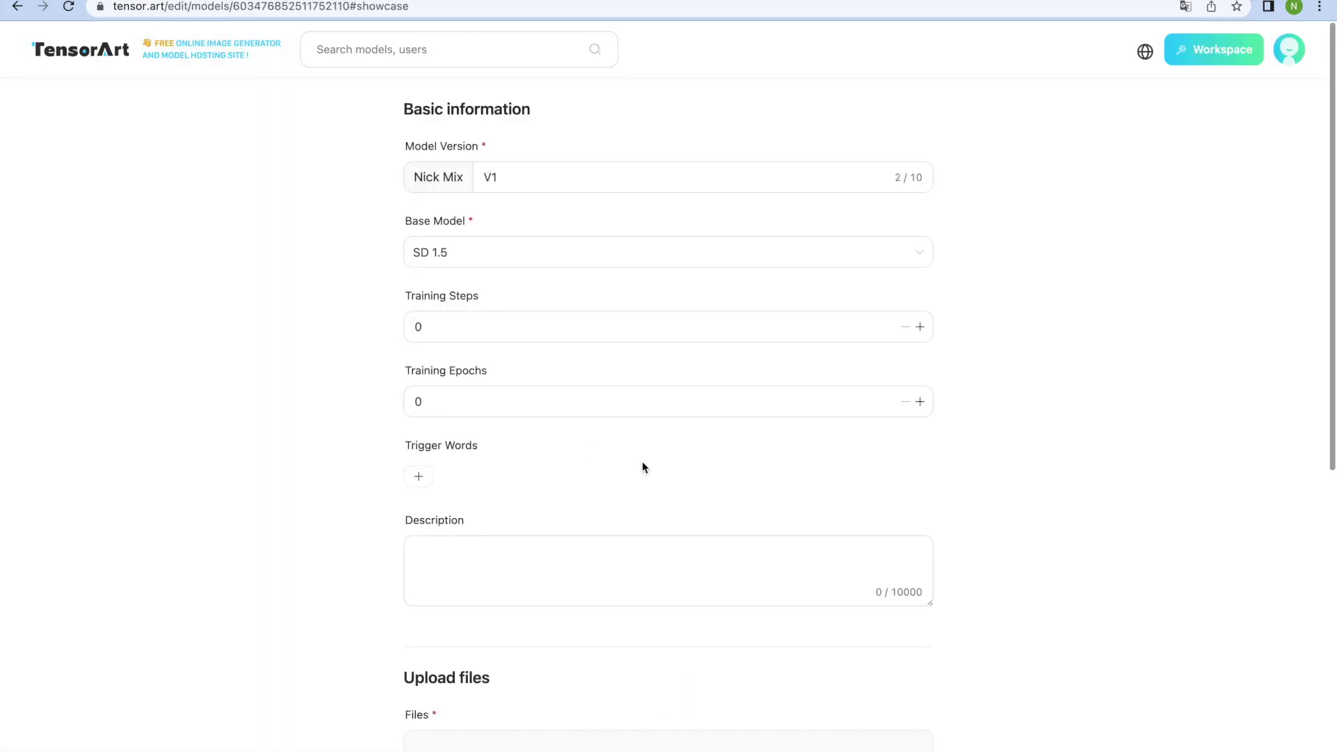
scroll(642, 466, "down", 5)
left_click(755, 611)
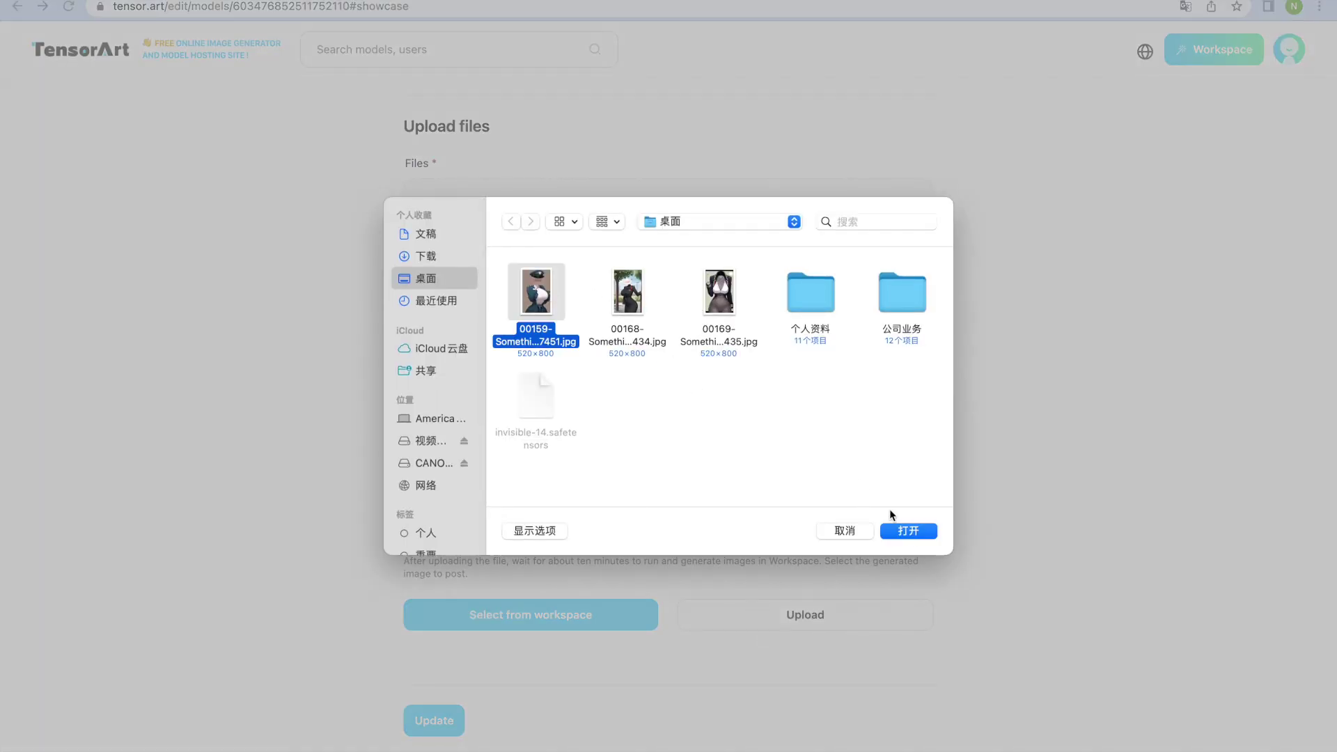
left_click(900, 531)
left_click(836, 615)
left_click(628, 293)
left_click(908, 532)
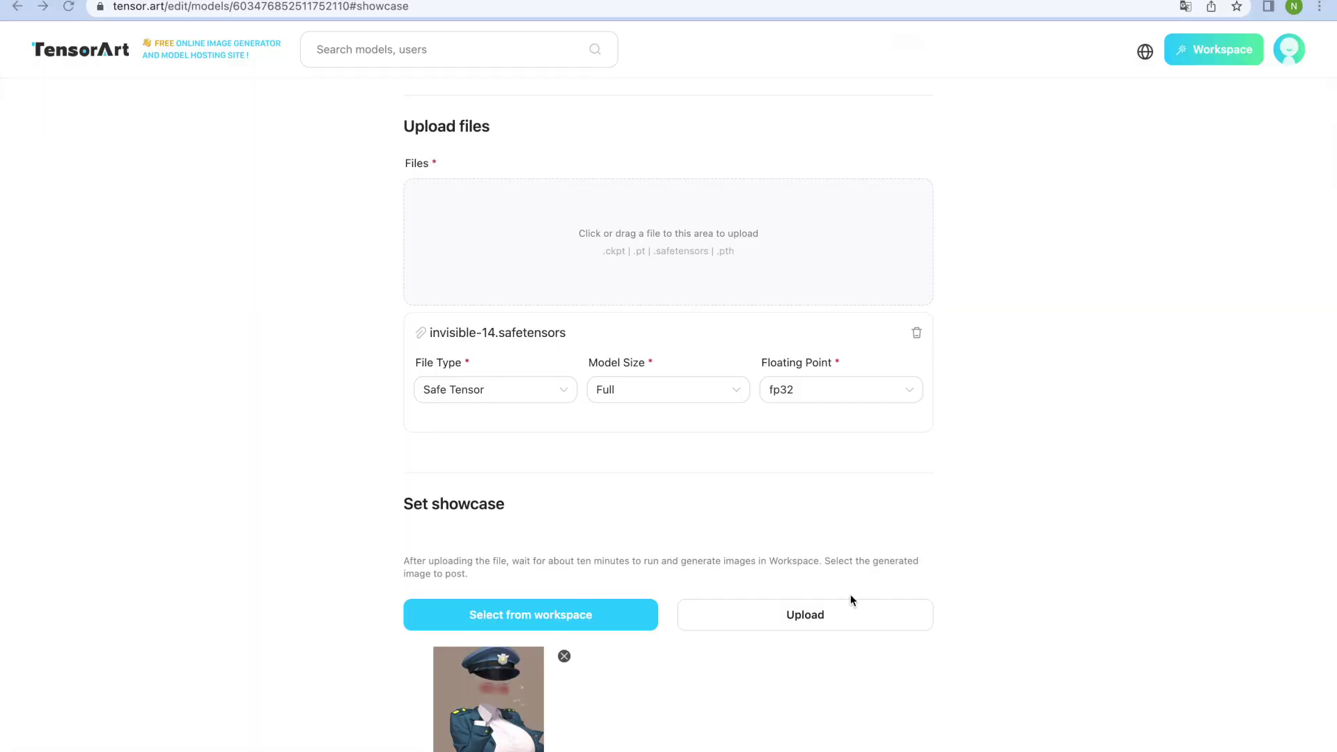
left_click(841, 614)
left_click(721, 302)
left_click(917, 536)
scroll(920, 537, "down", 2)
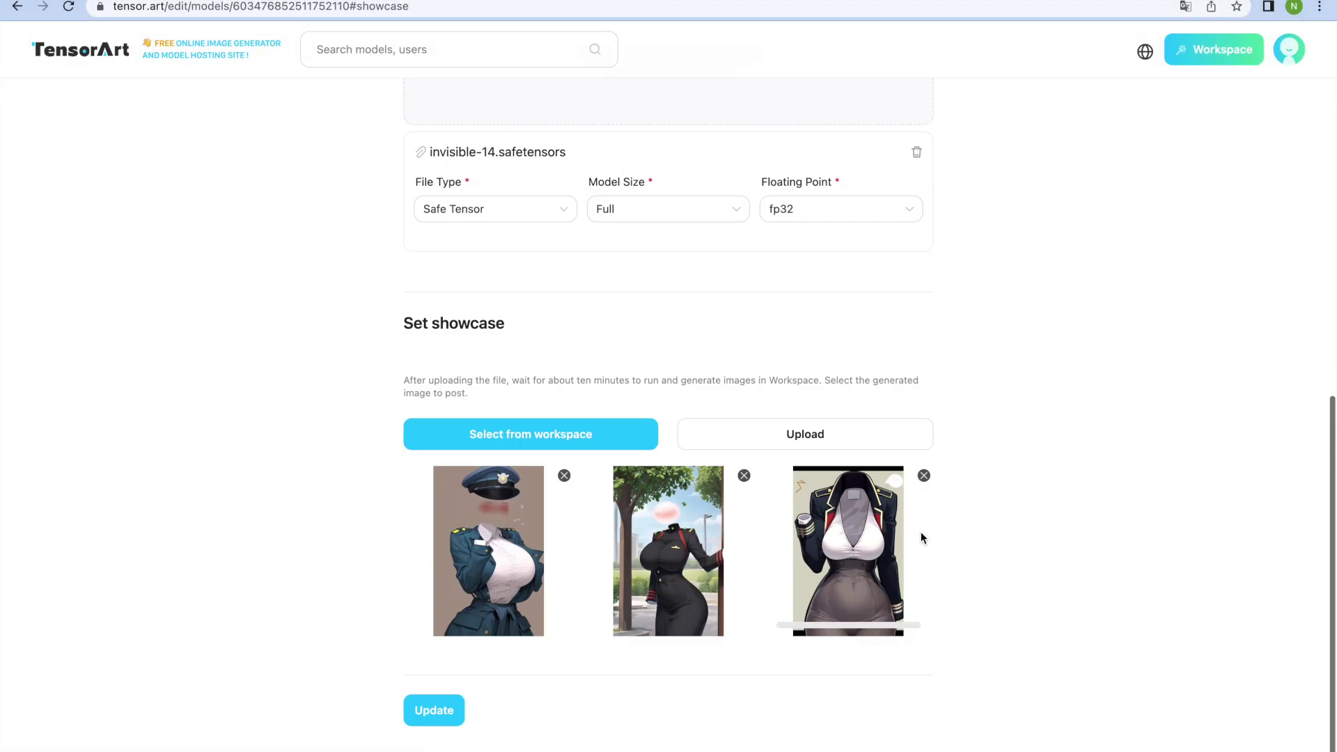
left_click(434, 712)
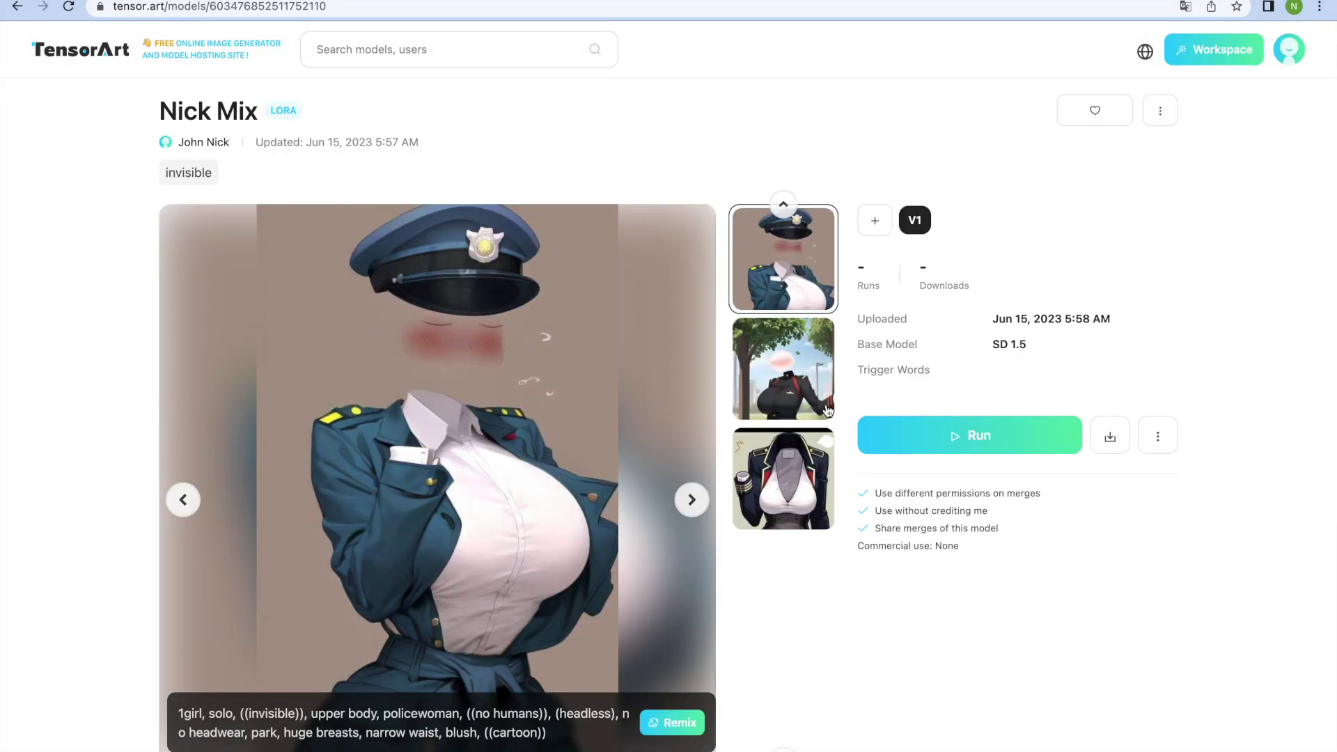